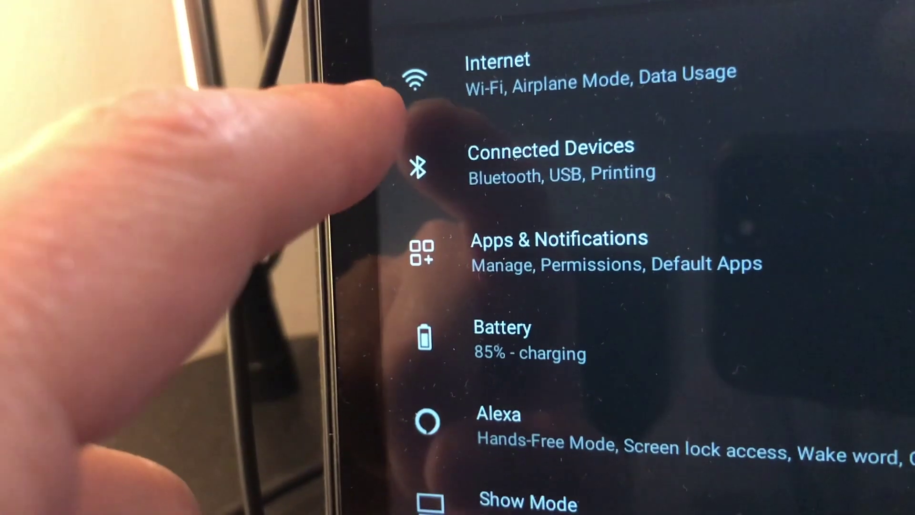
- Set the tablet's USB connection under Connected Devices to 'Transfer files'
click(542, 179)
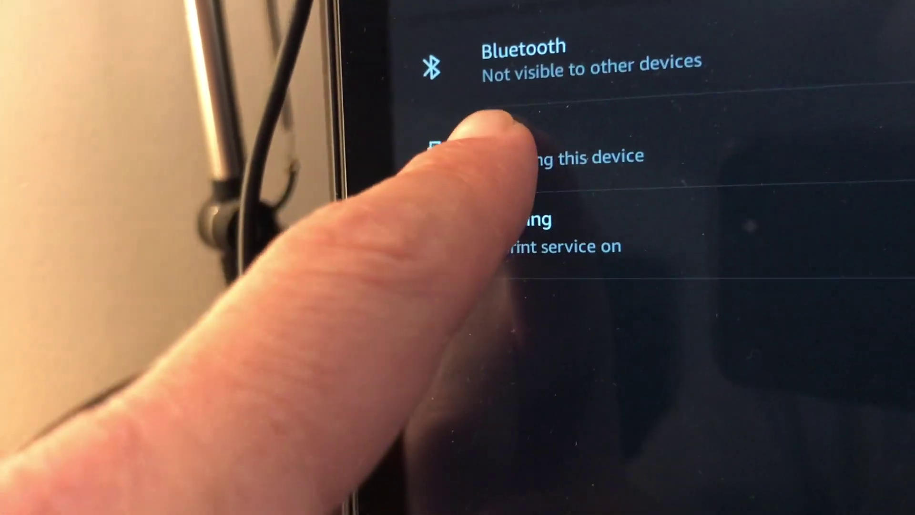
click(488, 154)
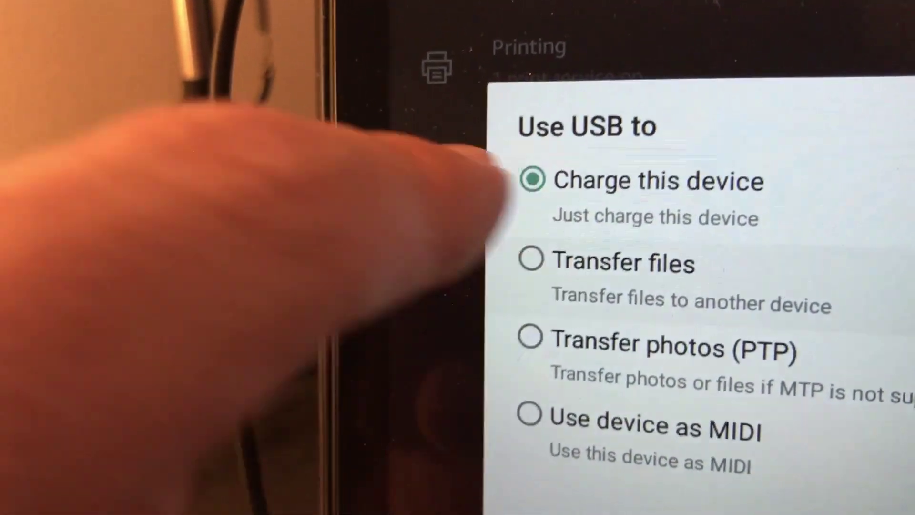
click(501, 187)
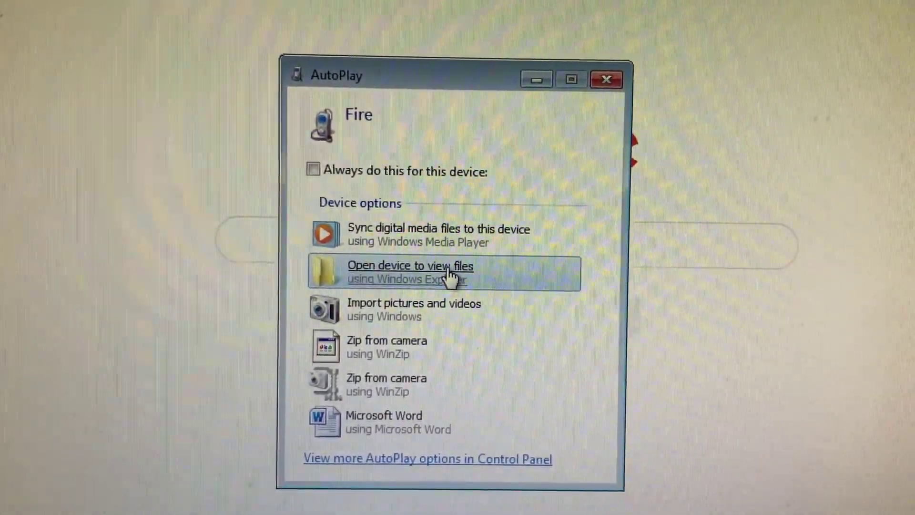
- Choose 'Open device to view files using Windows Explorer' in the Fire AutoPlay prompt
click(451, 278)
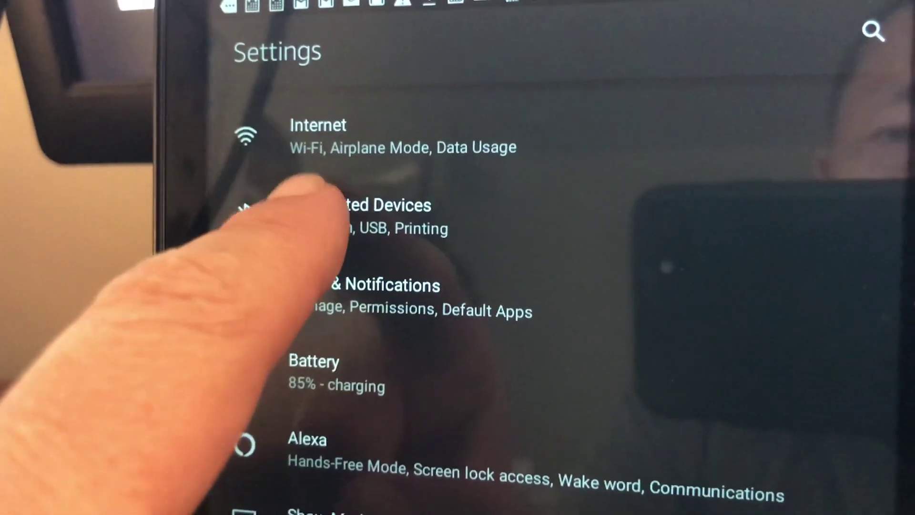
- Go to Connected Devices and open the USB options, which still show charging only
click(237, 215)
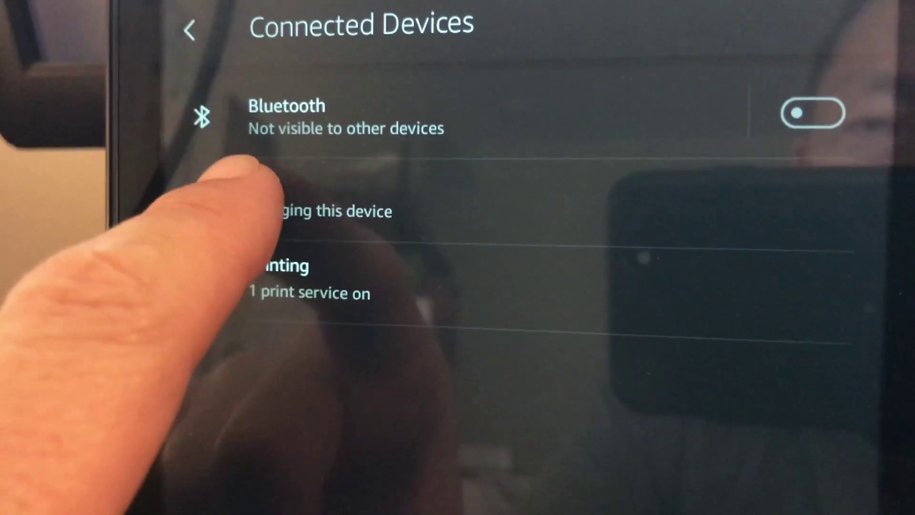
click(243, 197)
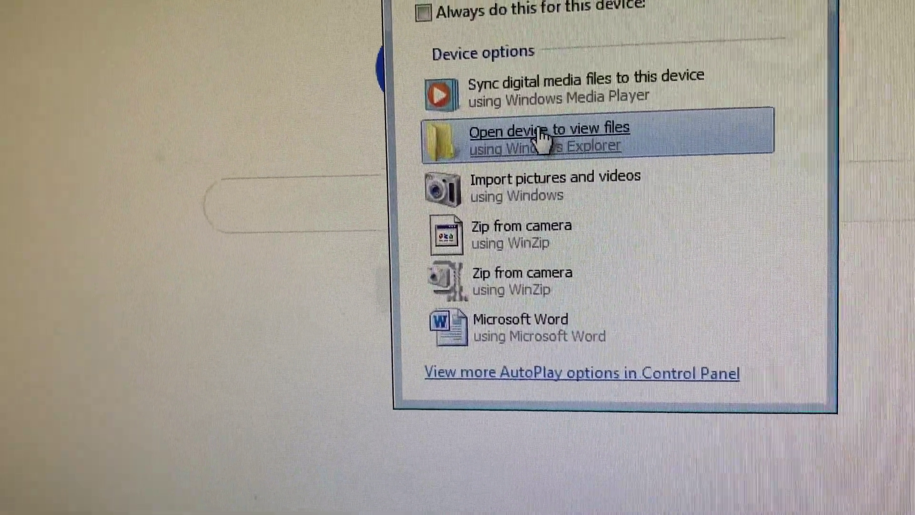
- Open the Fire tablet in Explorer from AutoPlay, then open the SanDisk SD card
click(518, 150)
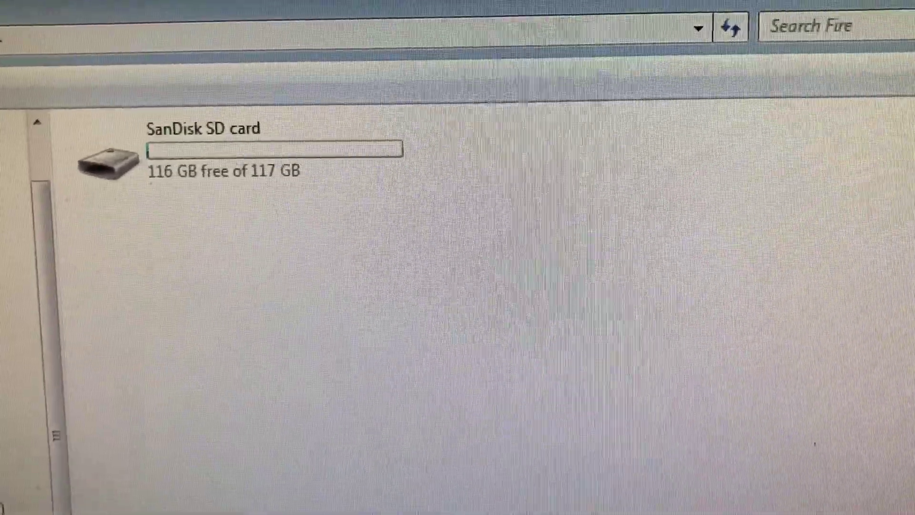
double_click(122, 153)
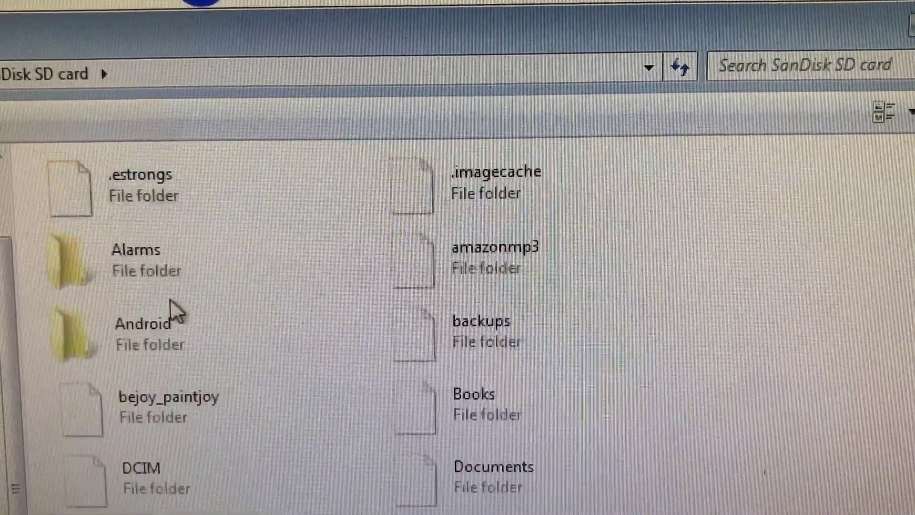